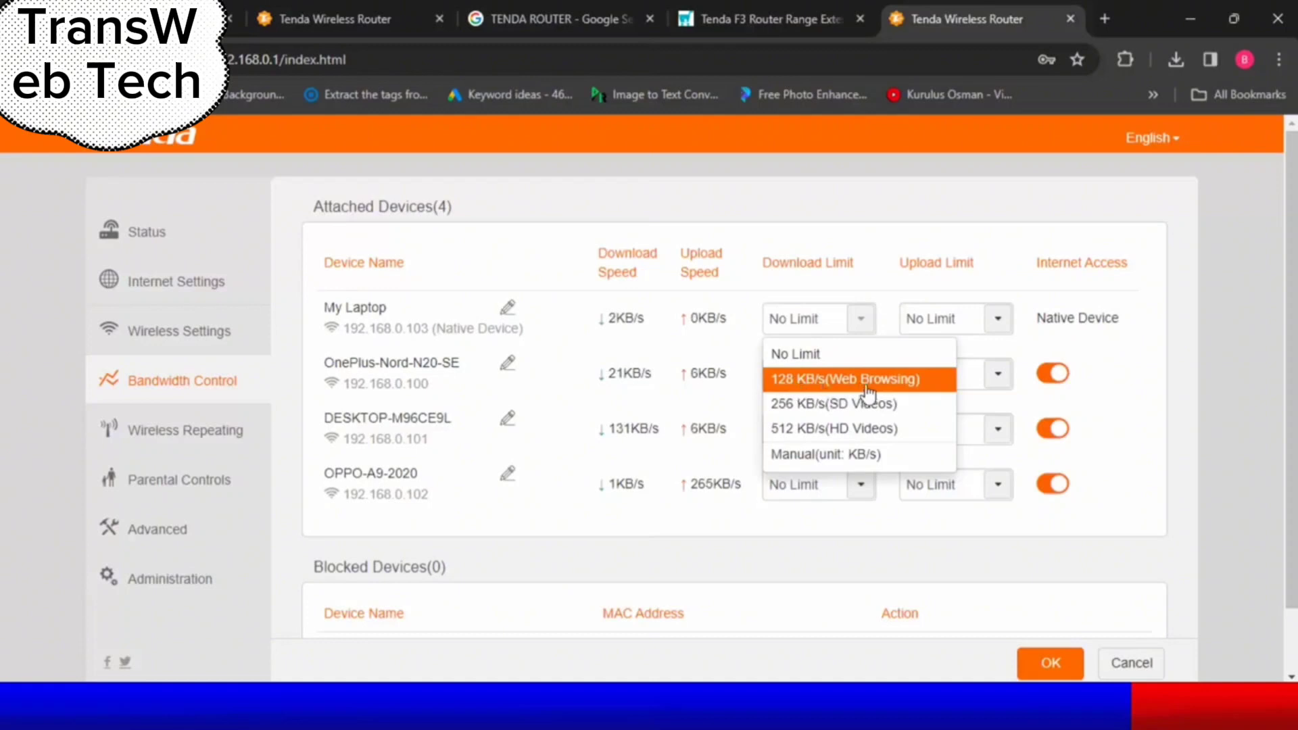
- Limit the download speed of OnePlus-Nord-N20-SE to 256 KB/s (SD Videos) and apply the bandwidth settings
{"action": "left_click", "coordinate": [899, 520]}
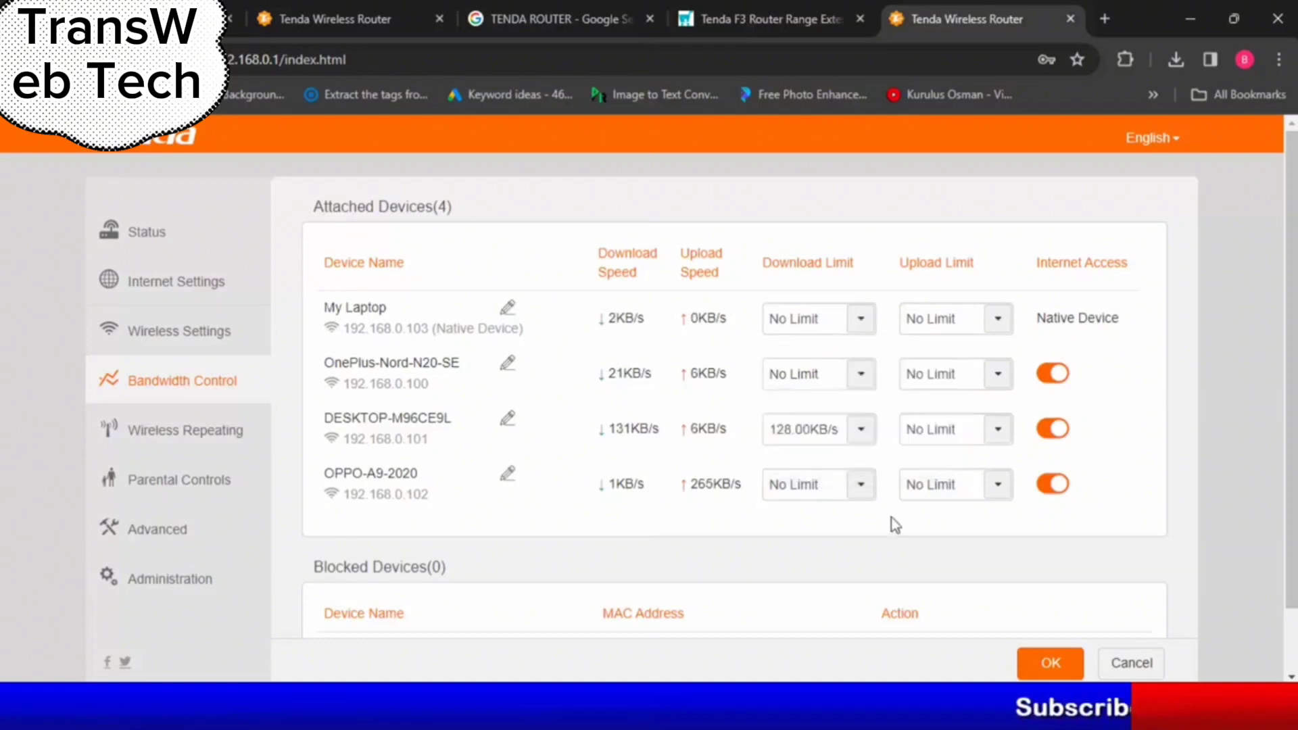
{"action": "left_click", "coordinate": [860, 385]}
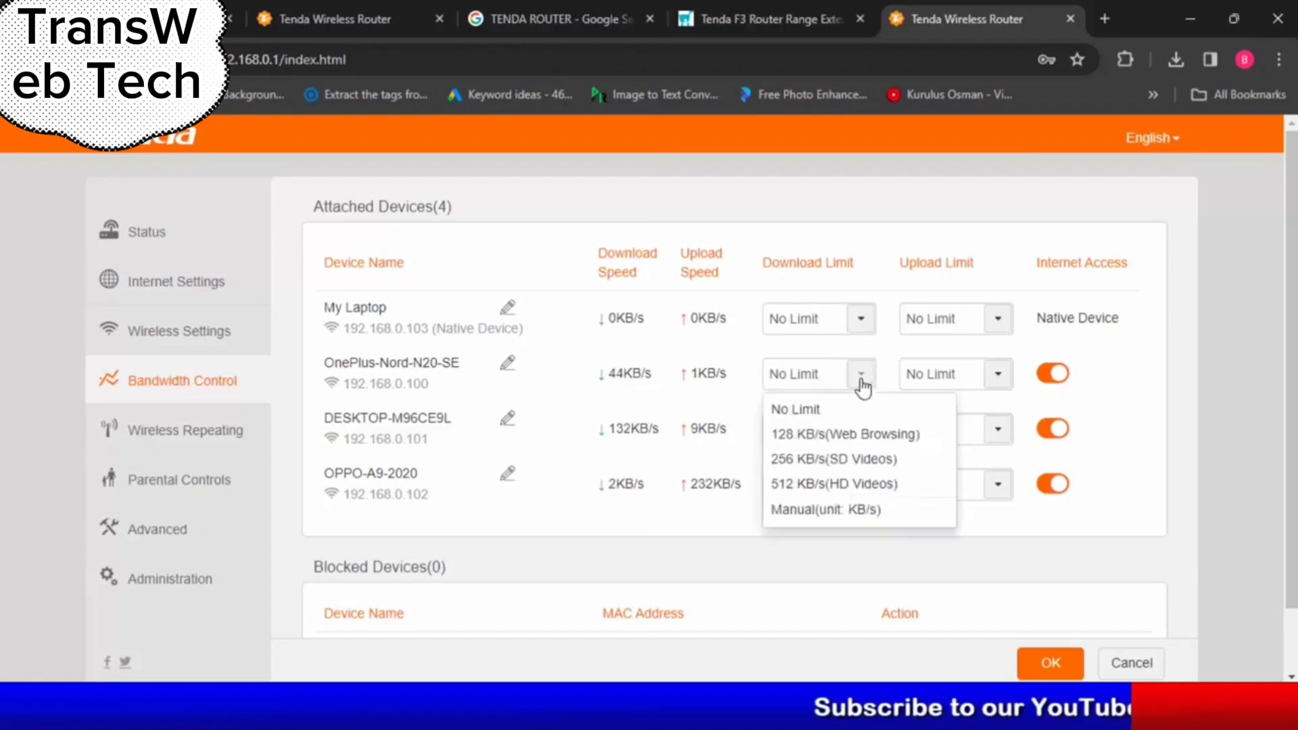
{"action": "left_click", "coordinate": [839, 459]}
{"action": "triple_click", "coordinate": [796, 380]}
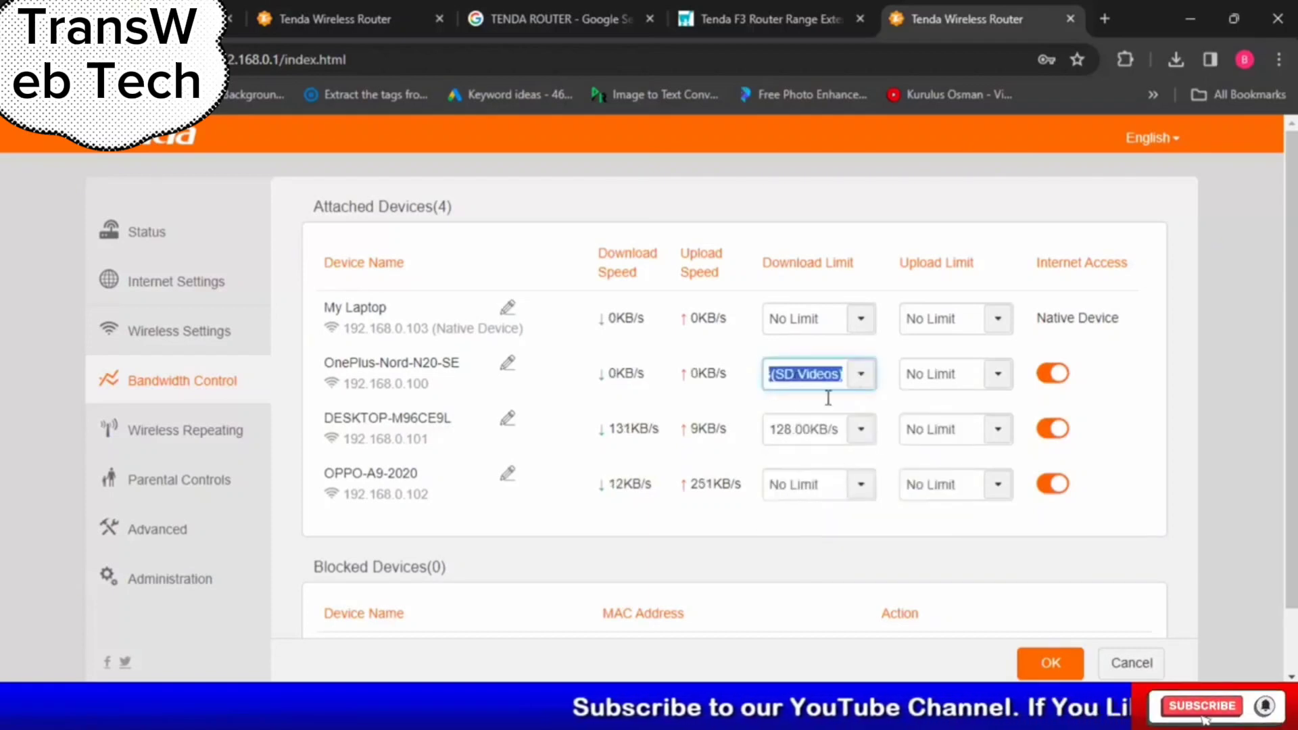
{"action": "left_click", "coordinate": [1060, 665]}
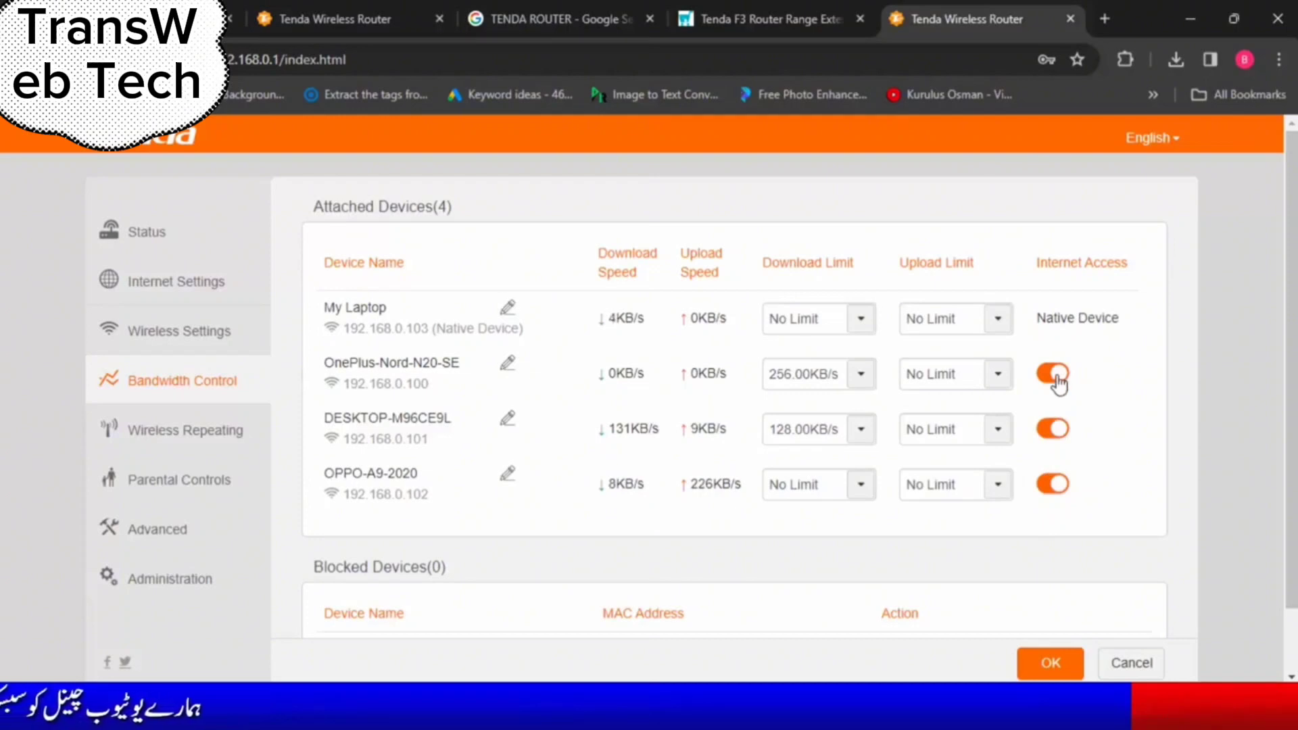
- Turn off internet access for DESKTOP-M96CE9L, apply the change and check the Blocked Devices list
{"action": "left_click", "coordinate": [1052, 428]}
{"action": "left_click", "coordinate": [1050, 662]}
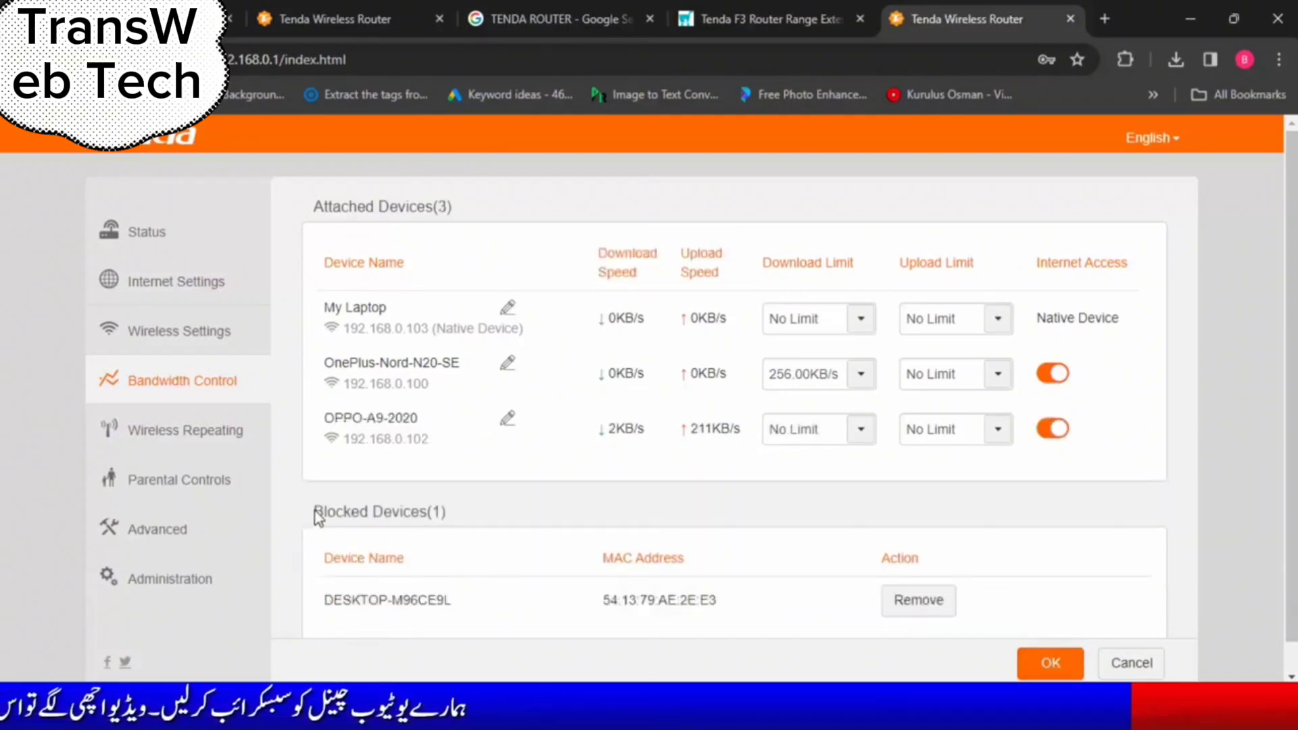
{"action": "left_click_drag", "start_coordinate": [315, 513], "coordinate": [447, 514]}
{"action": "scroll", "coordinate": [406, 601], "scroll_direction": "down", "scroll_amount": 1}
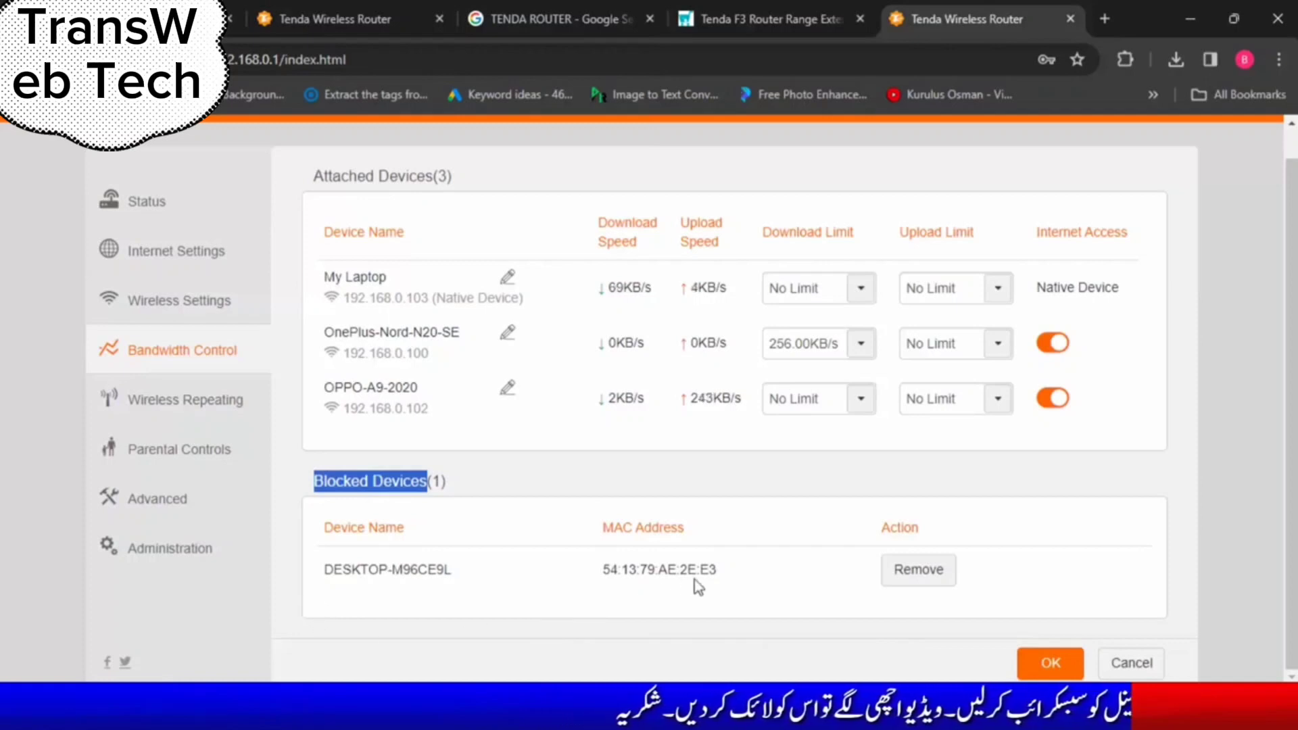
- Remove DESKTOP-M96CE9L from the blocked devices and apply the change
{"action": "left_click", "coordinate": [878, 630]}
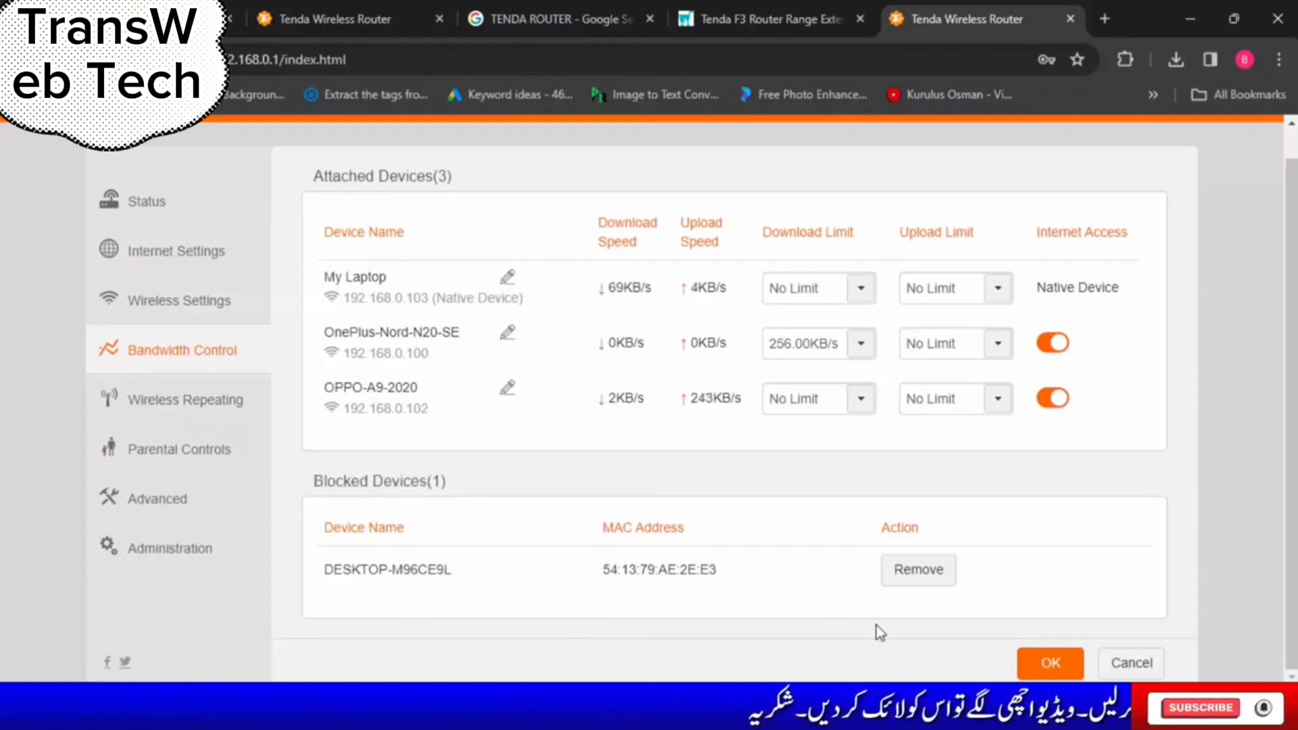
{"action": "left_click", "coordinate": [919, 578]}
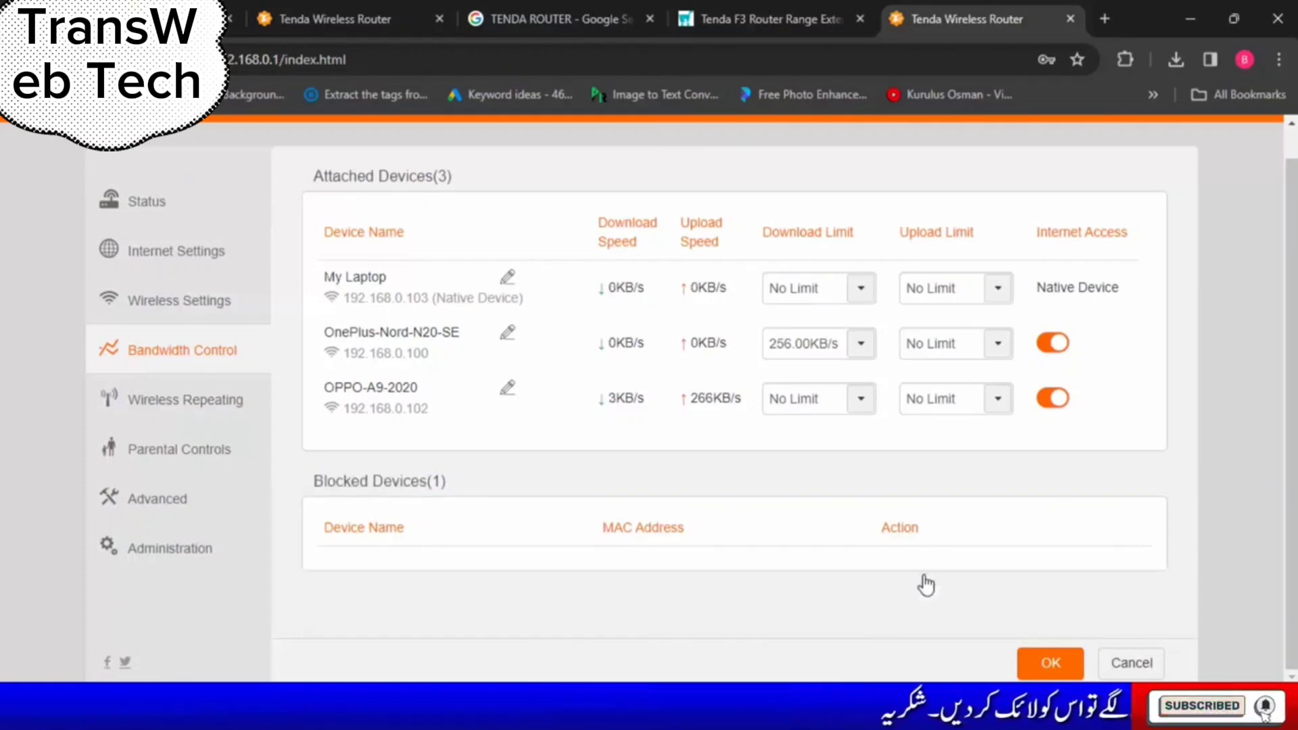
{"action": "left_click", "coordinate": [1050, 662]}
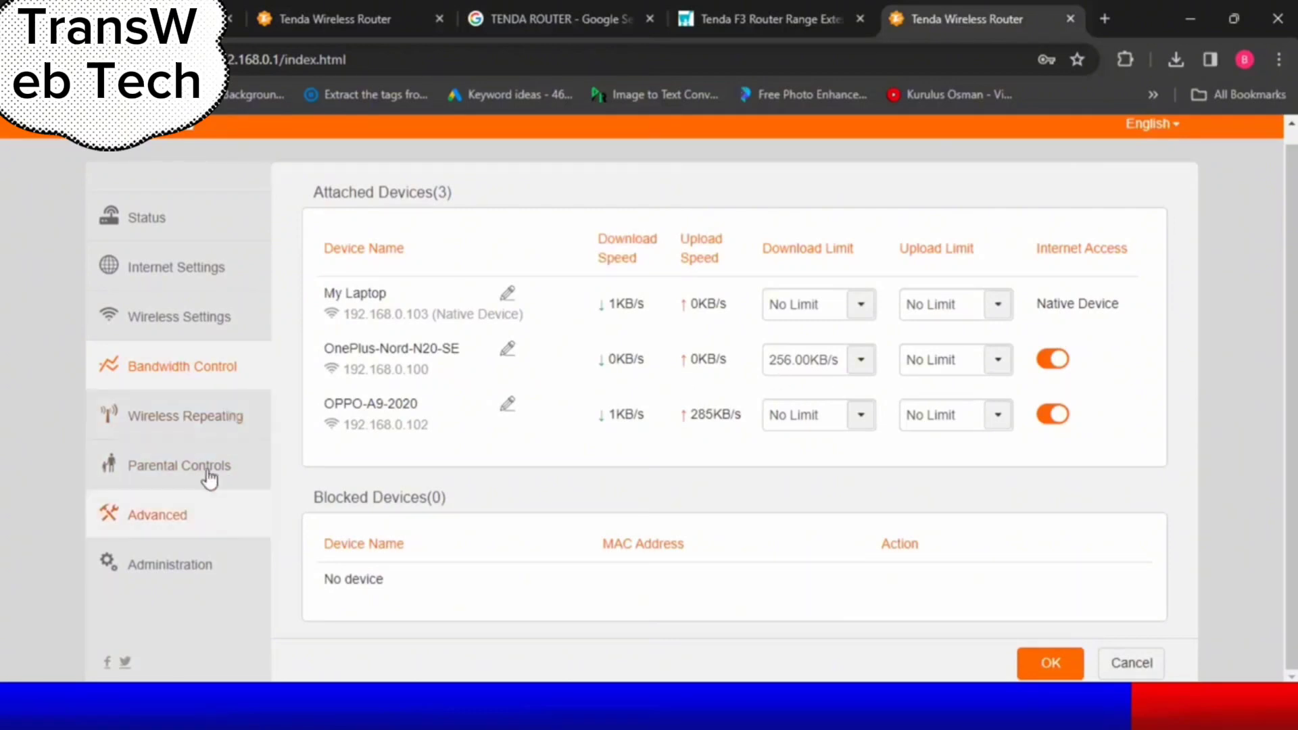
- Look at the wireless repeating modes, and enable parental control management for OnePlus-Nord-N20-SE
{"action": "left_click", "coordinate": [211, 425]}
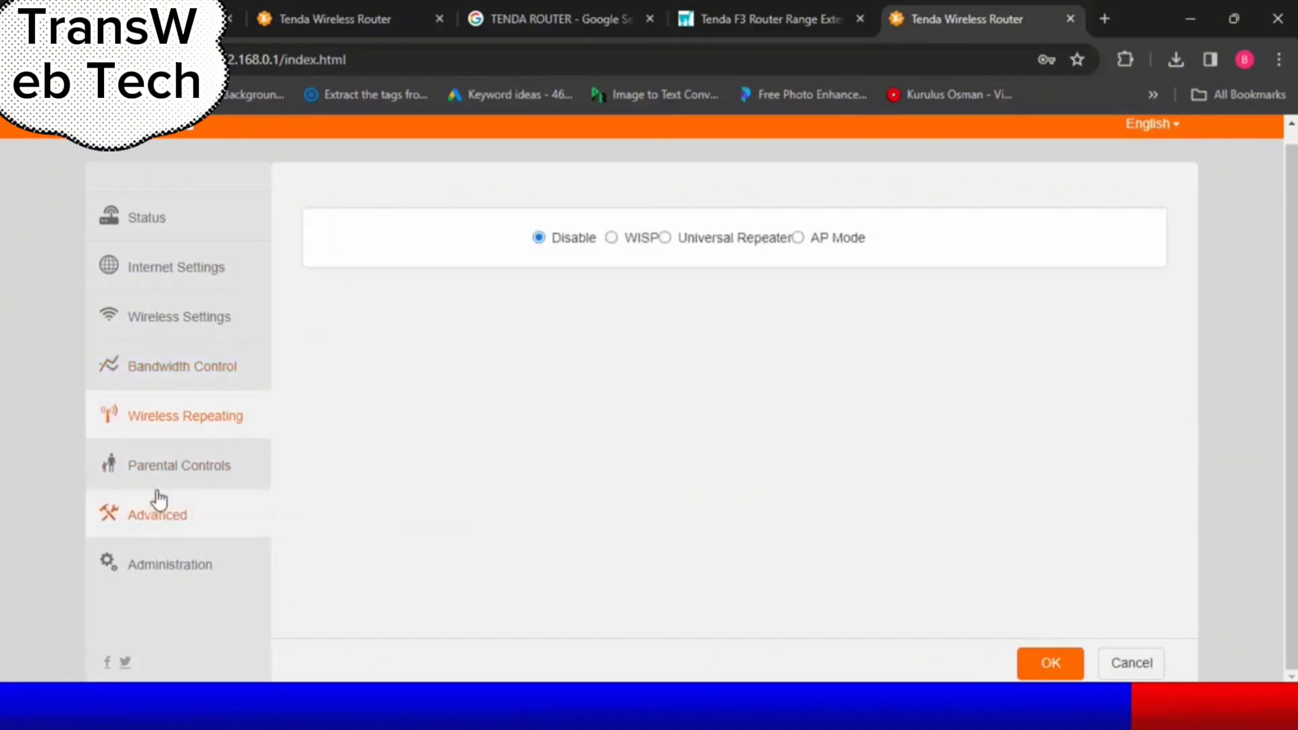
{"action": "left_click", "coordinate": [174, 476]}
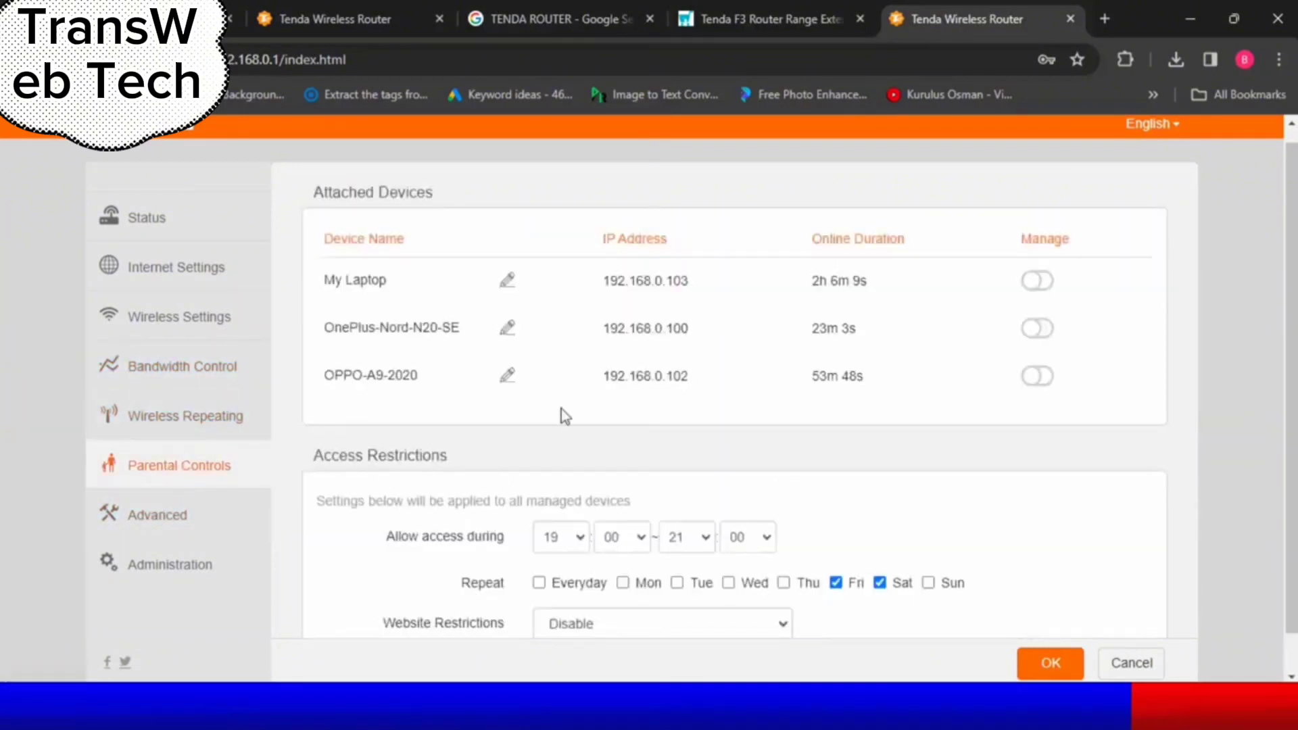
{"action": "left_click_drag", "start_coordinate": [319, 194], "coordinate": [537, 200]}
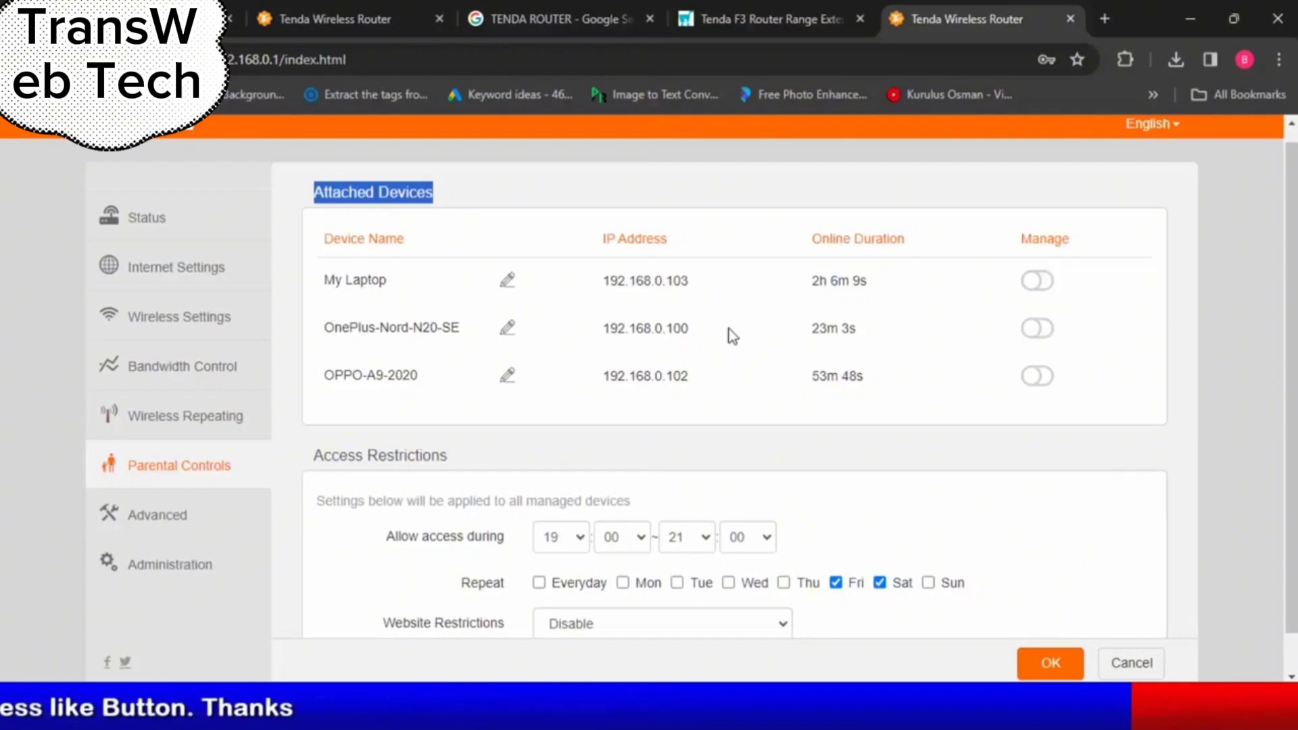
{"action": "left_click", "coordinate": [1044, 330]}
- Set the website restrictions for managed devices to Only Permit
{"action": "scroll", "coordinate": [845, 521], "scroll_direction": "down", "scroll_amount": 1}
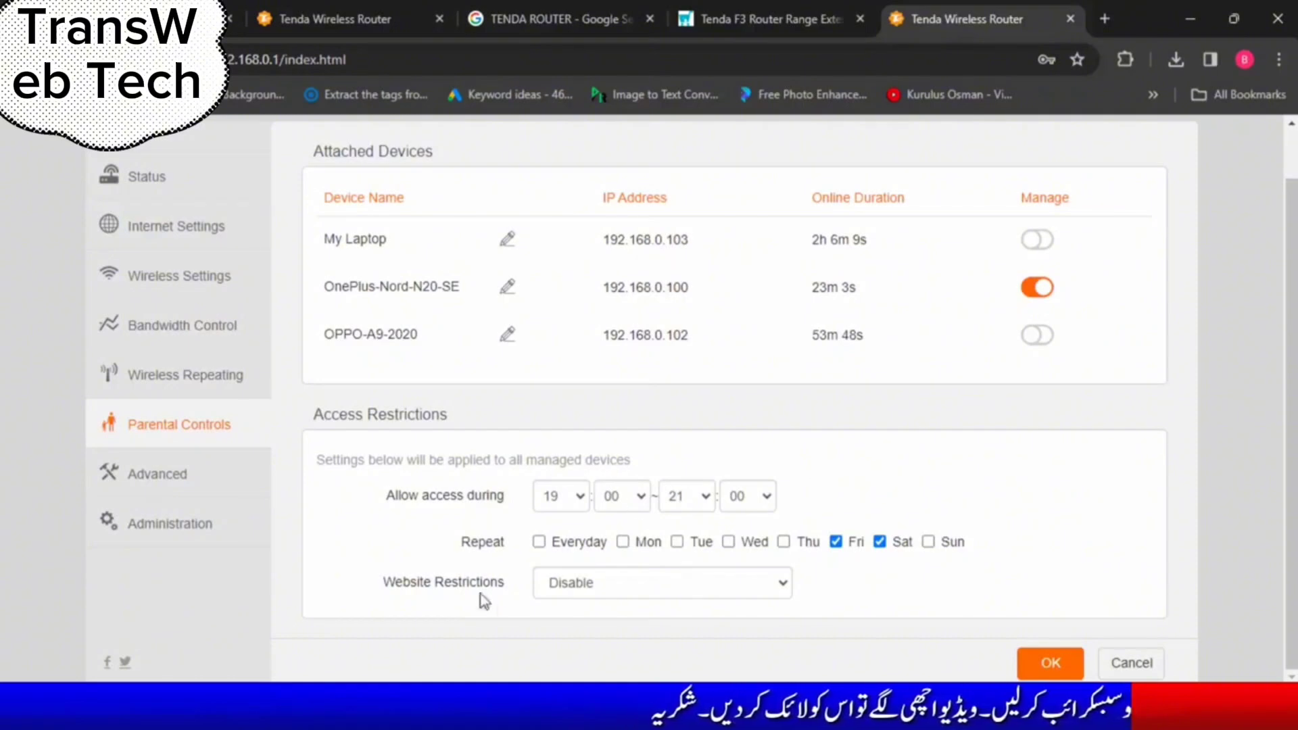
{"action": "left_click", "coordinate": [783, 584]}
{"action": "left_click", "coordinate": [400, 589]}
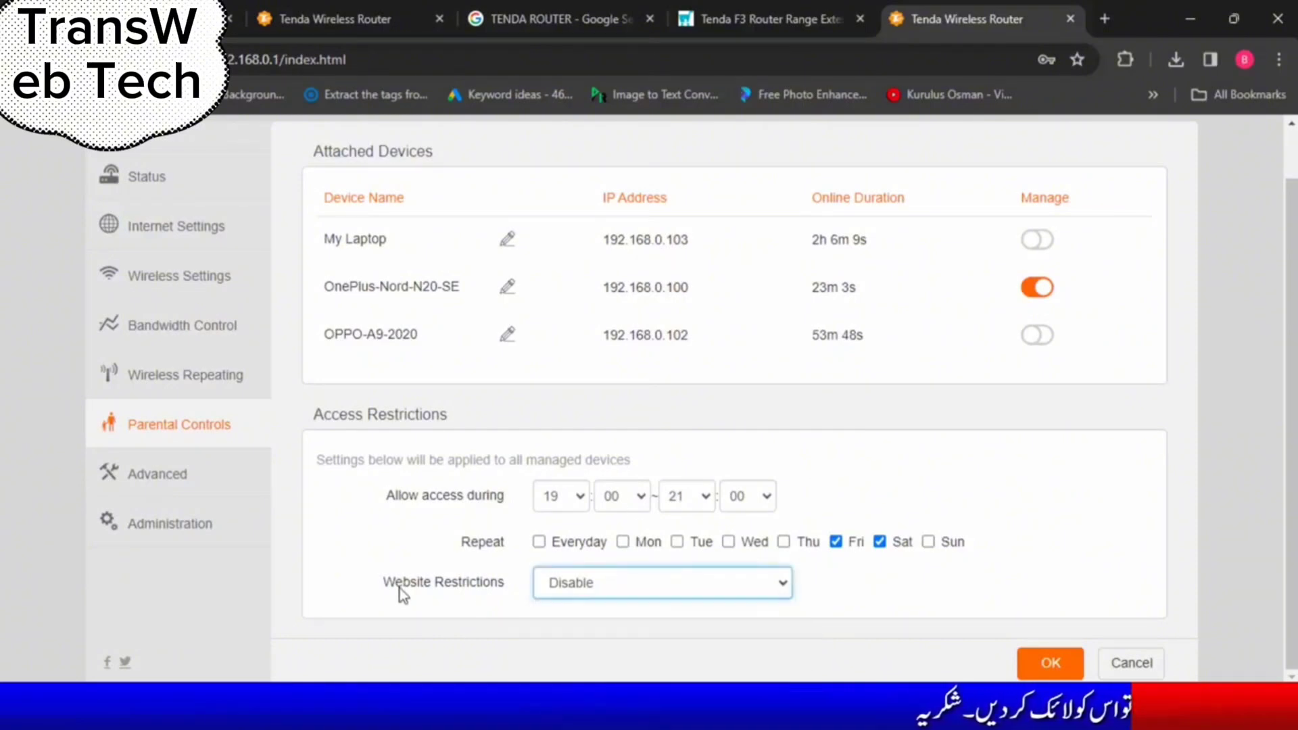
{"action": "left_click", "coordinate": [784, 584]}
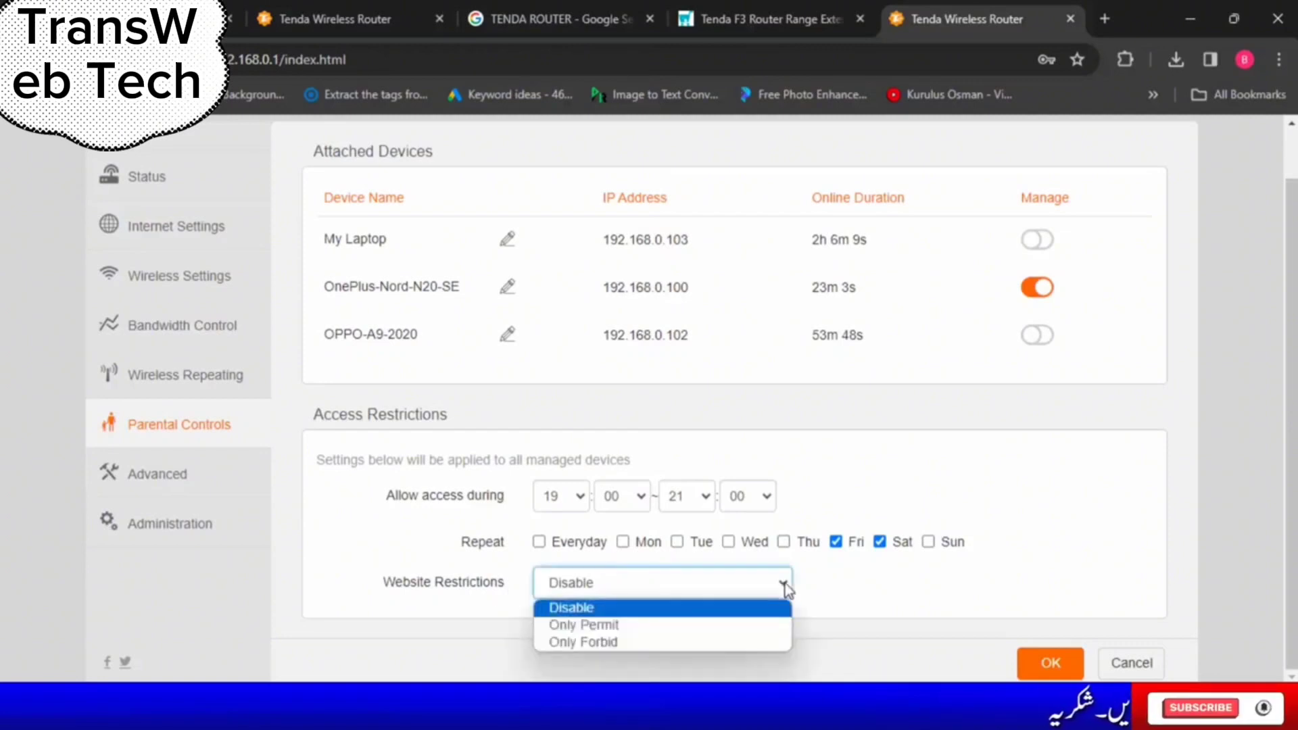
{"action": "left_click", "coordinate": [785, 585]}
{"action": "left_click", "coordinate": [784, 584]}
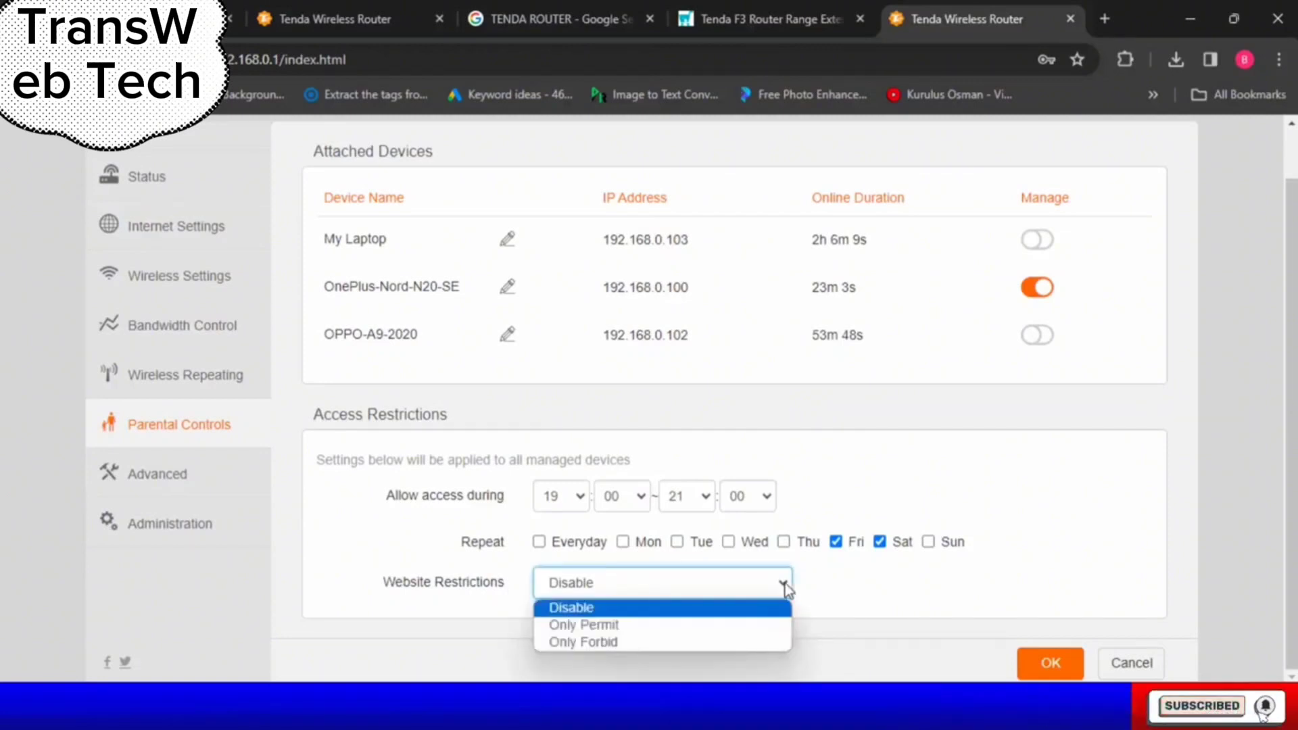
{"action": "left_click", "coordinate": [649, 625]}
{"action": "scroll", "coordinate": [609, 620], "scroll_direction": "down", "scroll_amount": 2}
{"action": "left_click", "coordinate": [594, 548]}
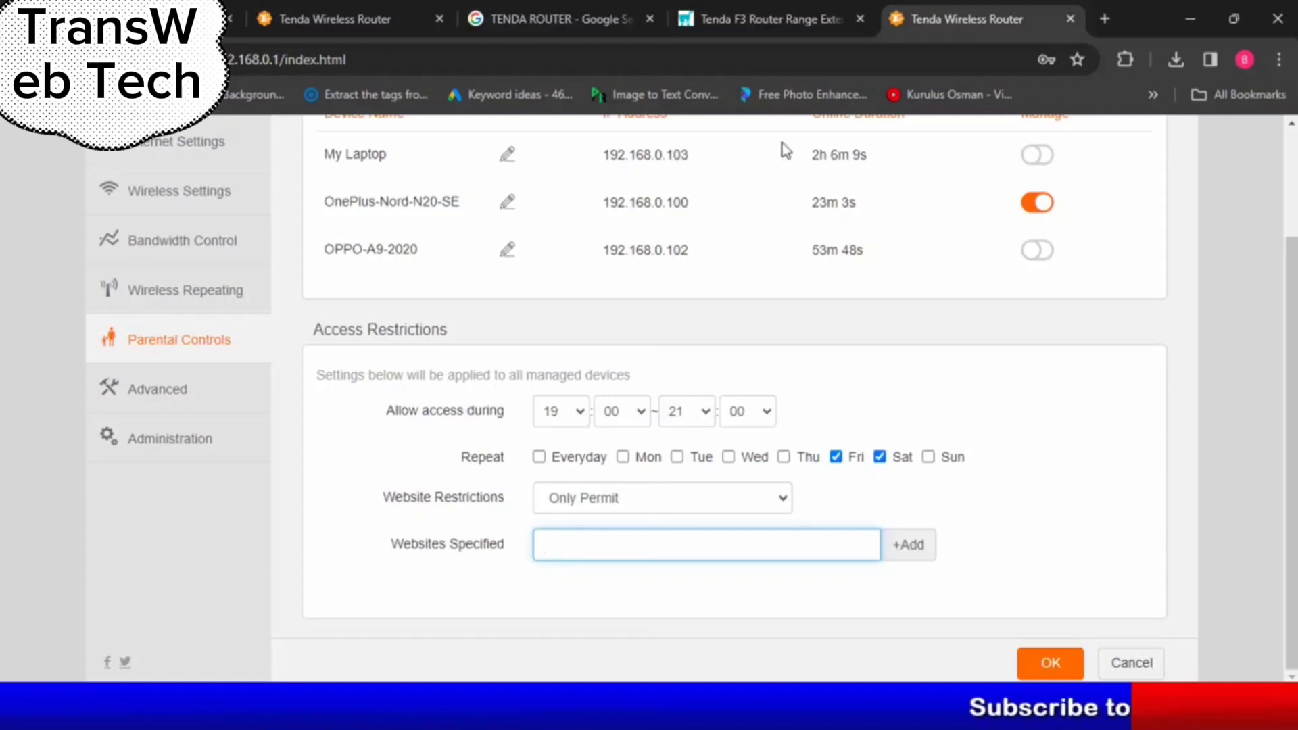
{"action": "left_click", "coordinate": [1105, 19]}
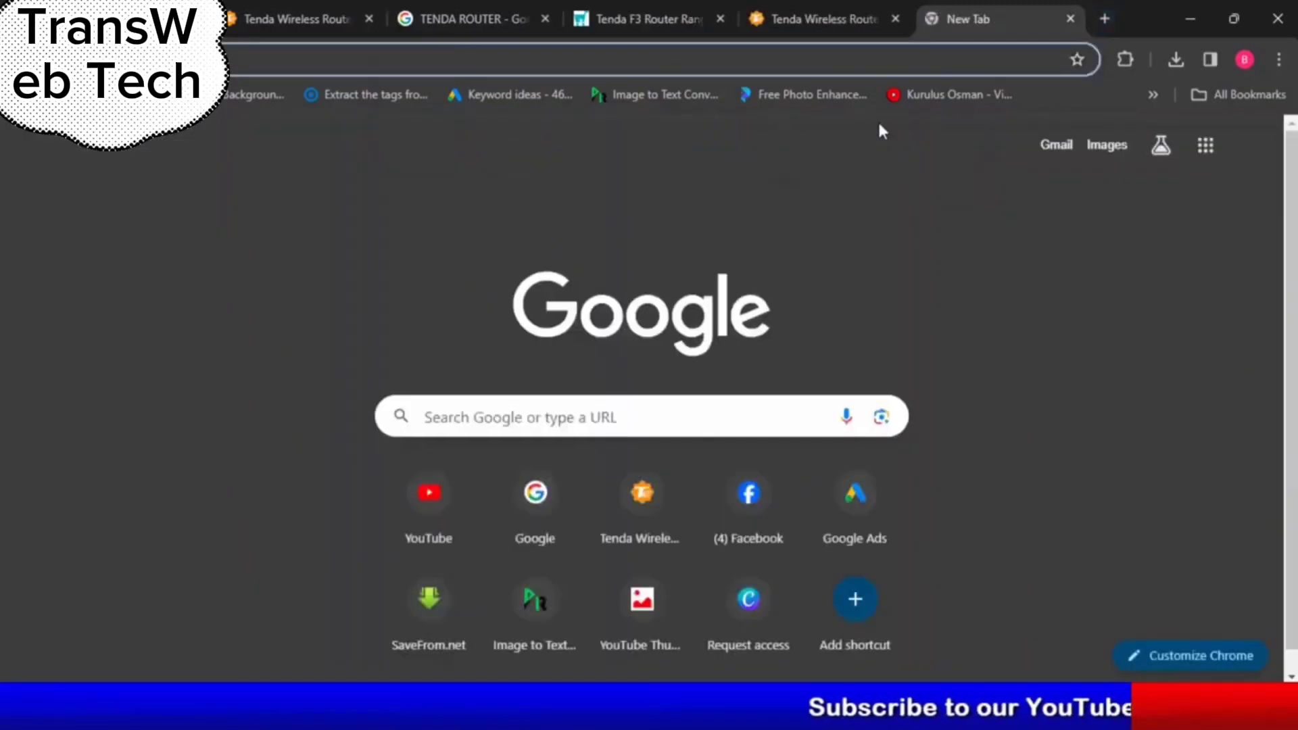
{"action": "left_click", "coordinate": [453, 499]}
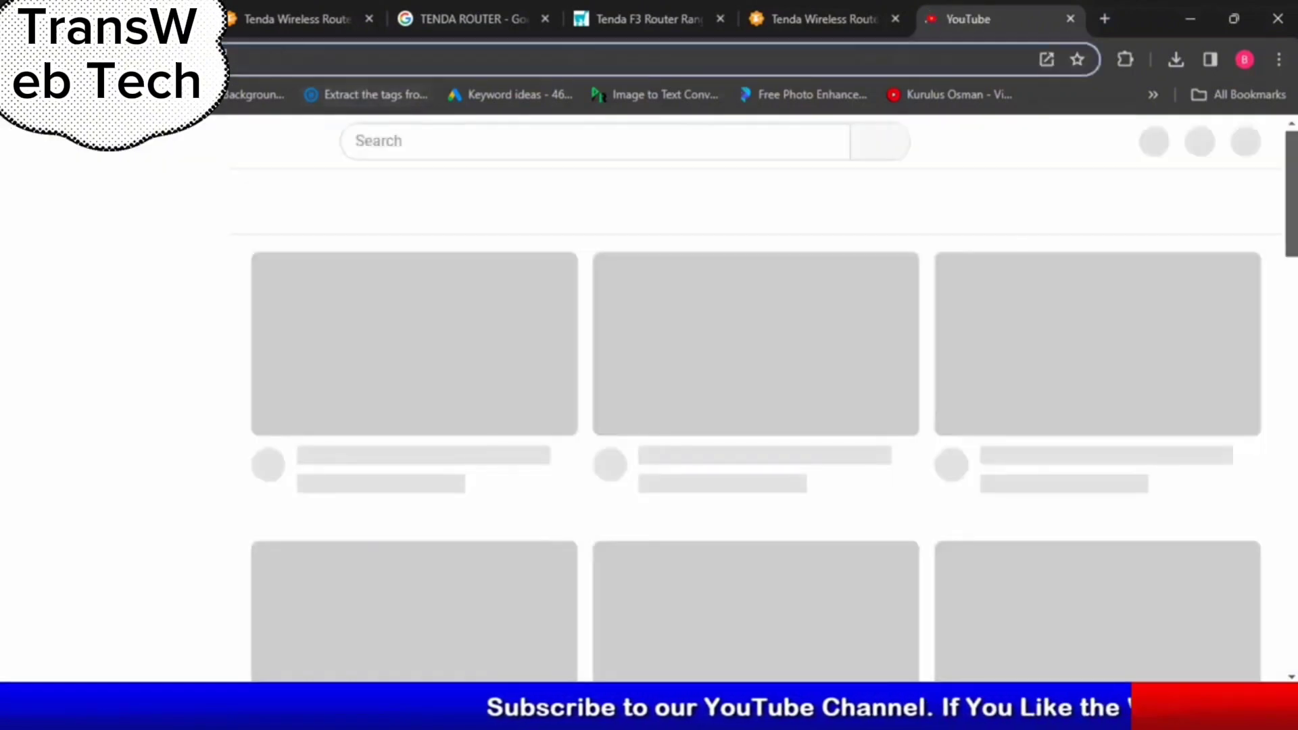
{"action": "right_click", "coordinate": [197, 61]}
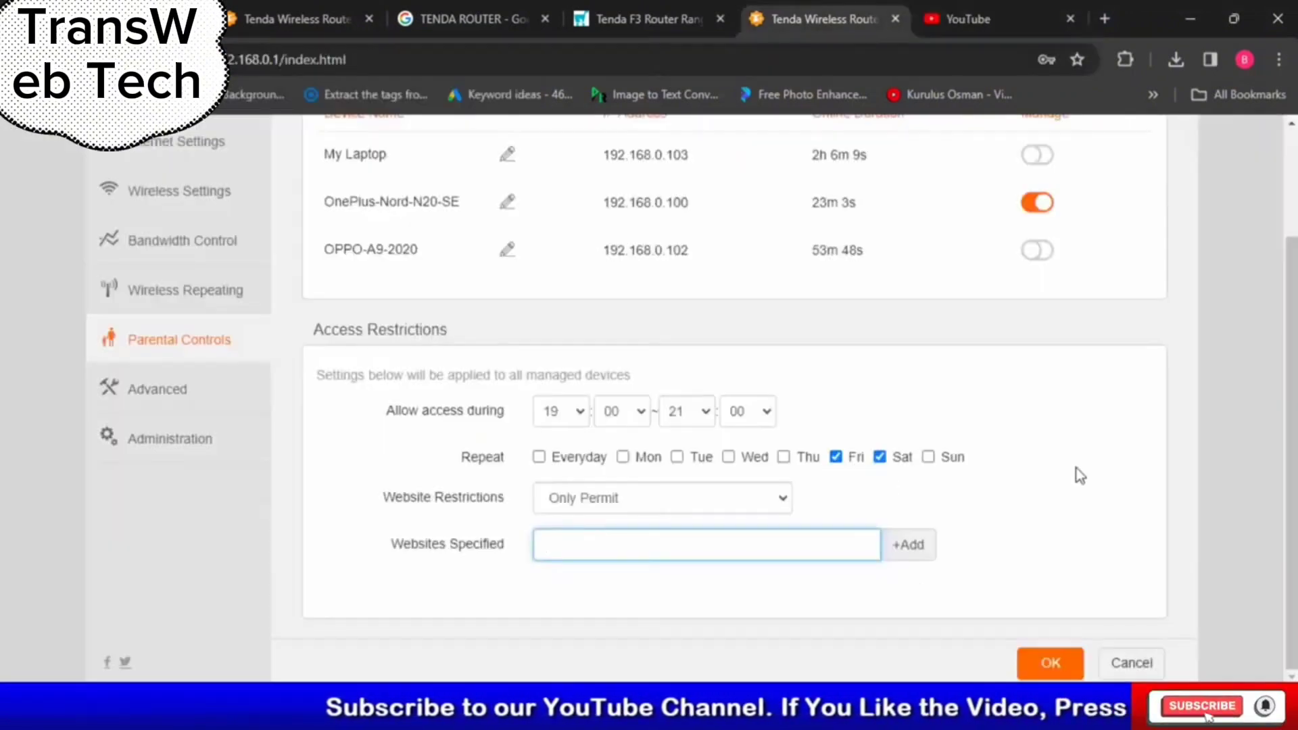
{"action": "type", "text": "https://www.youtube.com/"}
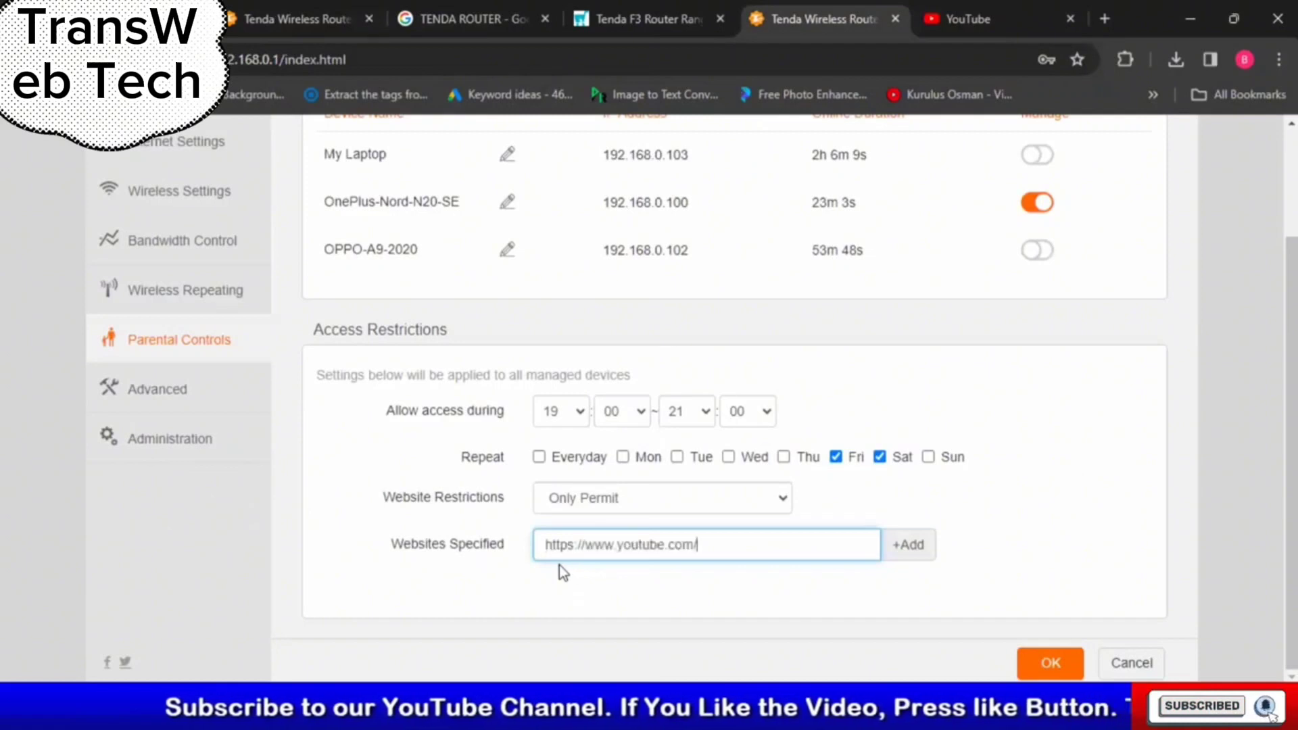
{"action": "left_click", "coordinate": [908, 546]}
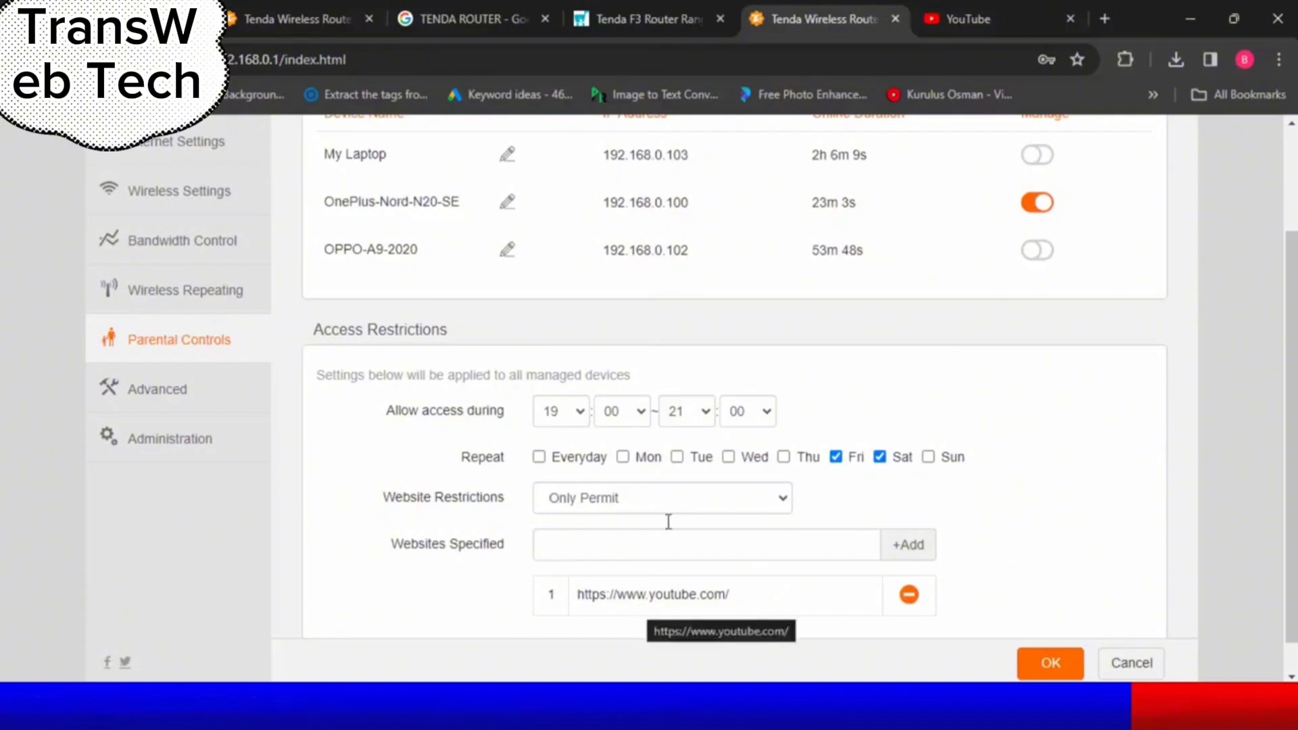
- Change the website restrictions to Only Forbid for the listed YouTube address
{"action": "left_click", "coordinate": [775, 500]}
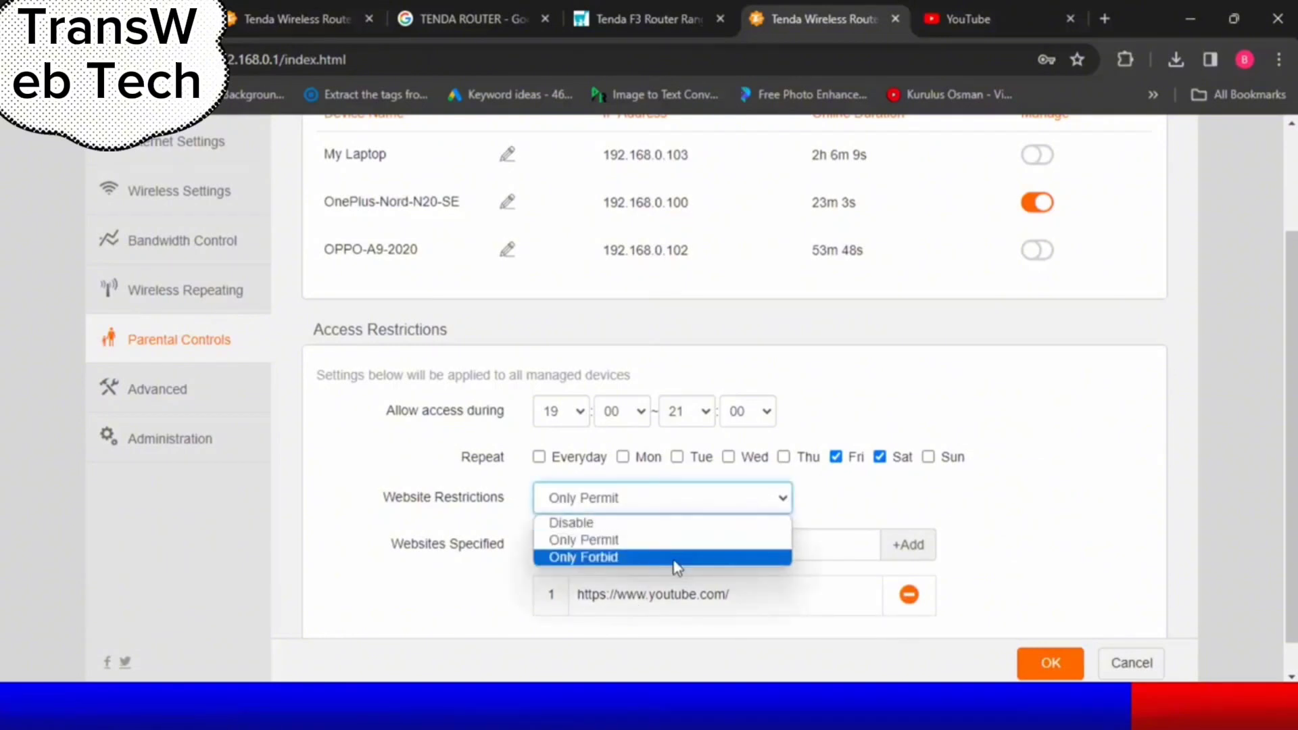
{"action": "left_click", "coordinate": [677, 559]}
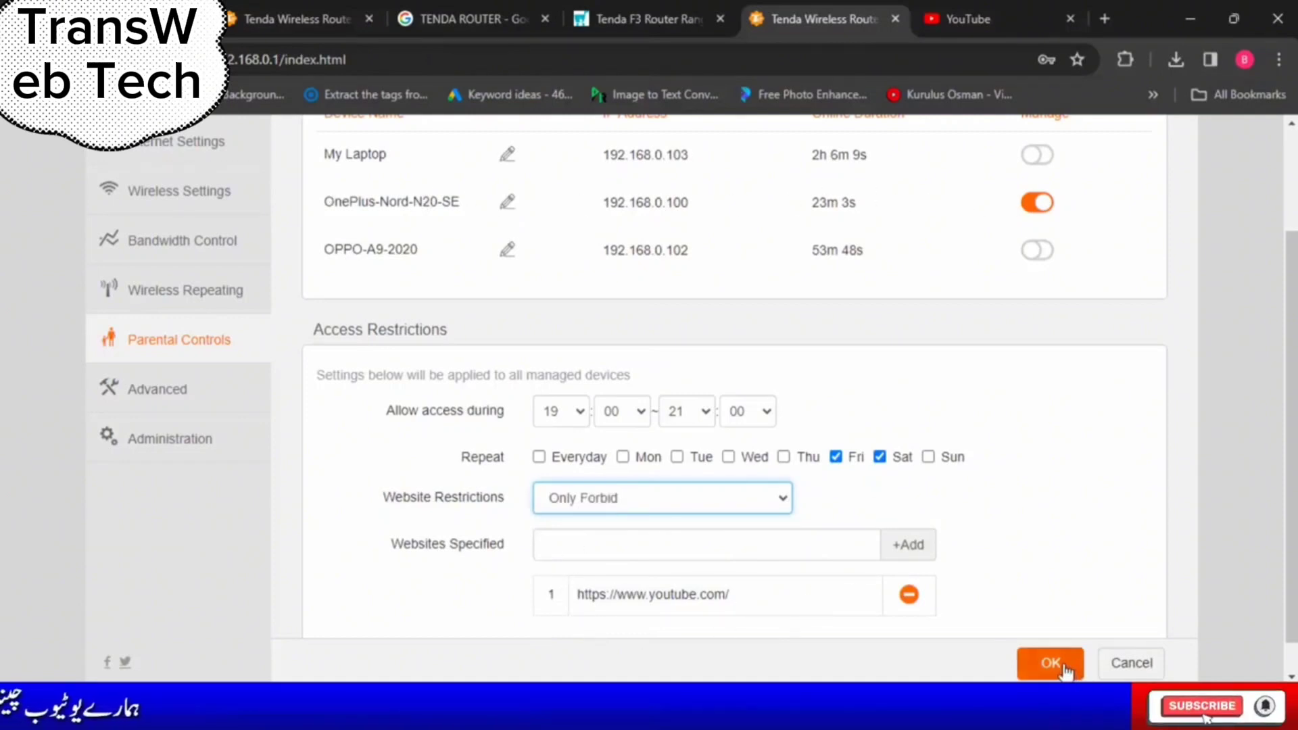
{"action": "left_click", "coordinate": [611, 475]}
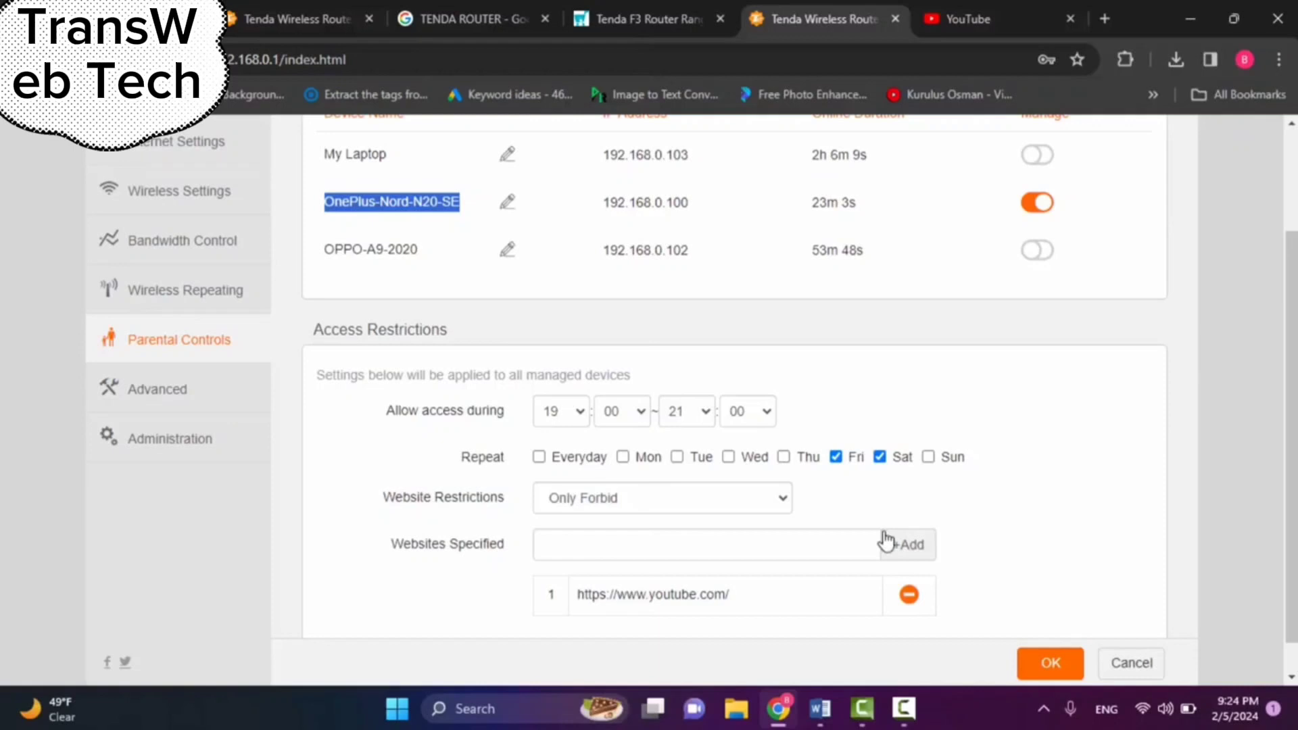
- Review the router's advanced settings, including the MAC address filter, static IP and port forwarding sections
{"action": "left_click", "coordinate": [157, 389]}
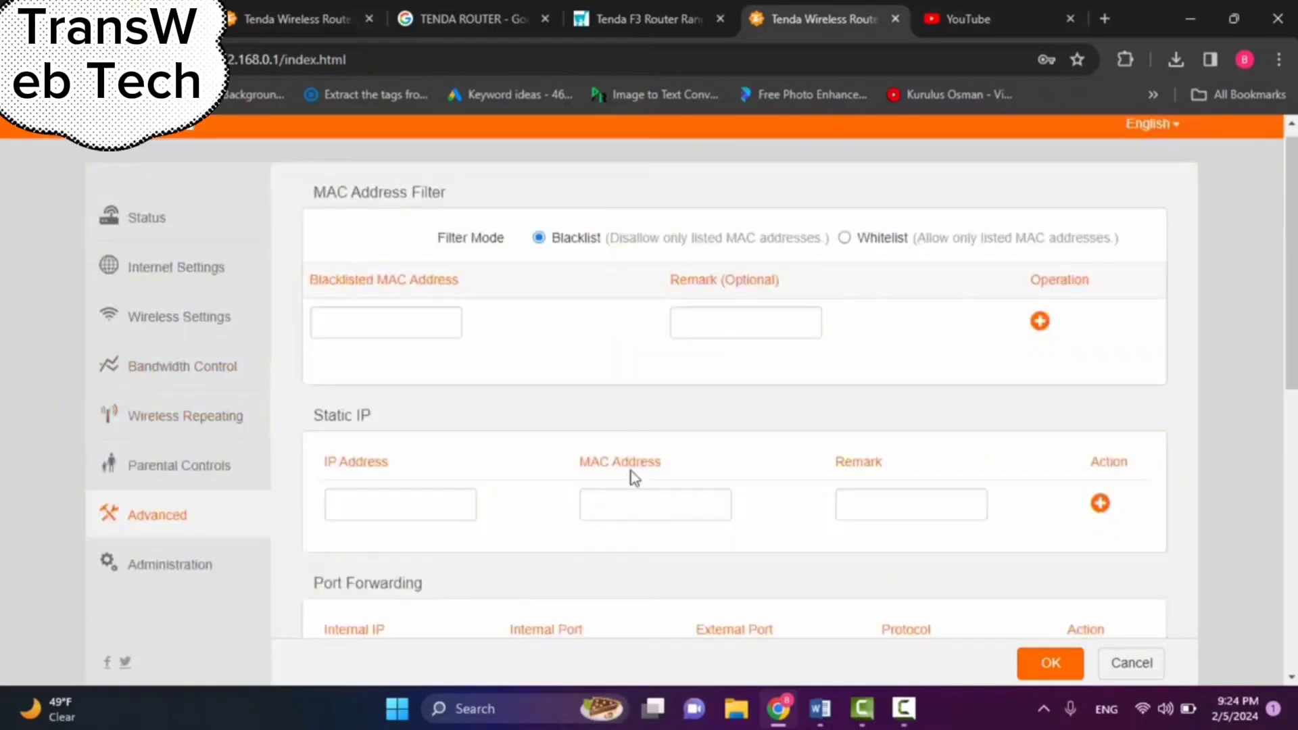
{"action": "scroll", "coordinate": [633, 476], "scroll_direction": "down", "scroll_amount": 7}
{"action": "scroll", "coordinate": [634, 476], "scroll_direction": "up", "scroll_amount": 7}
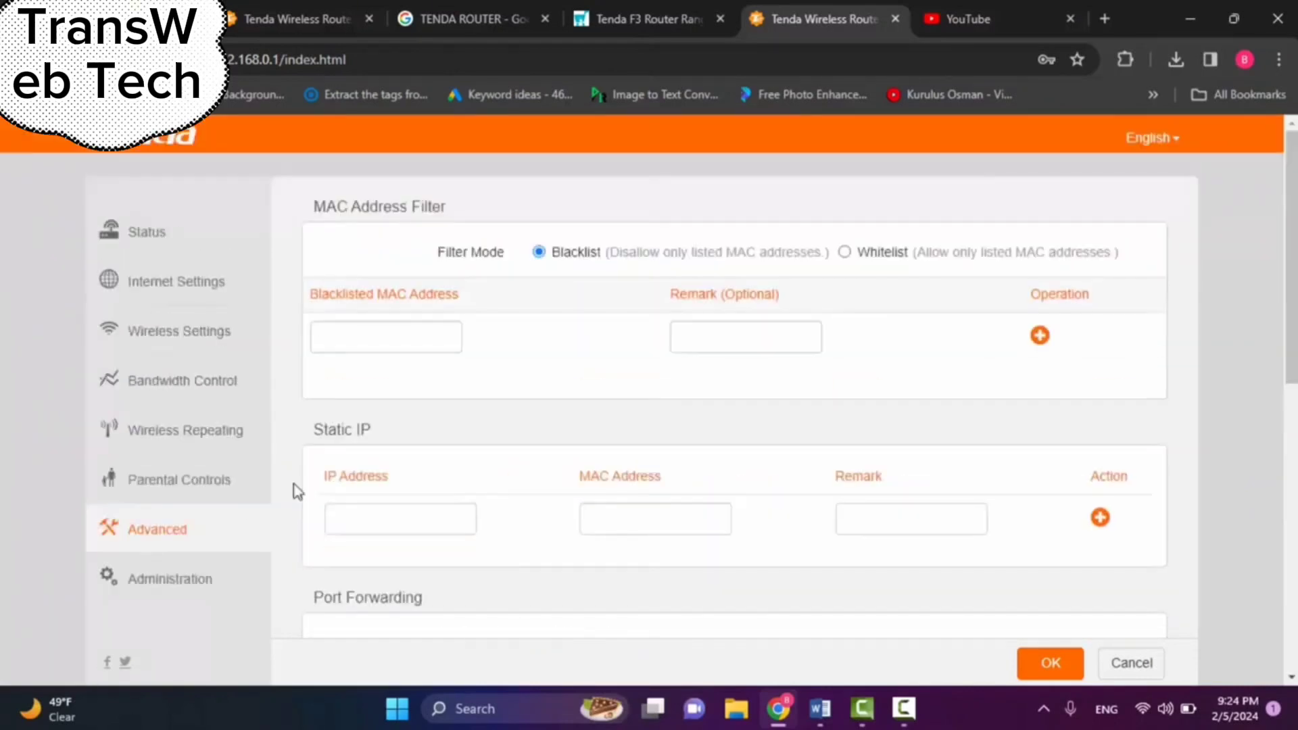
- Open the administration settings and examine the fields for setting a new login password
{"action": "left_click", "coordinate": [189, 595]}
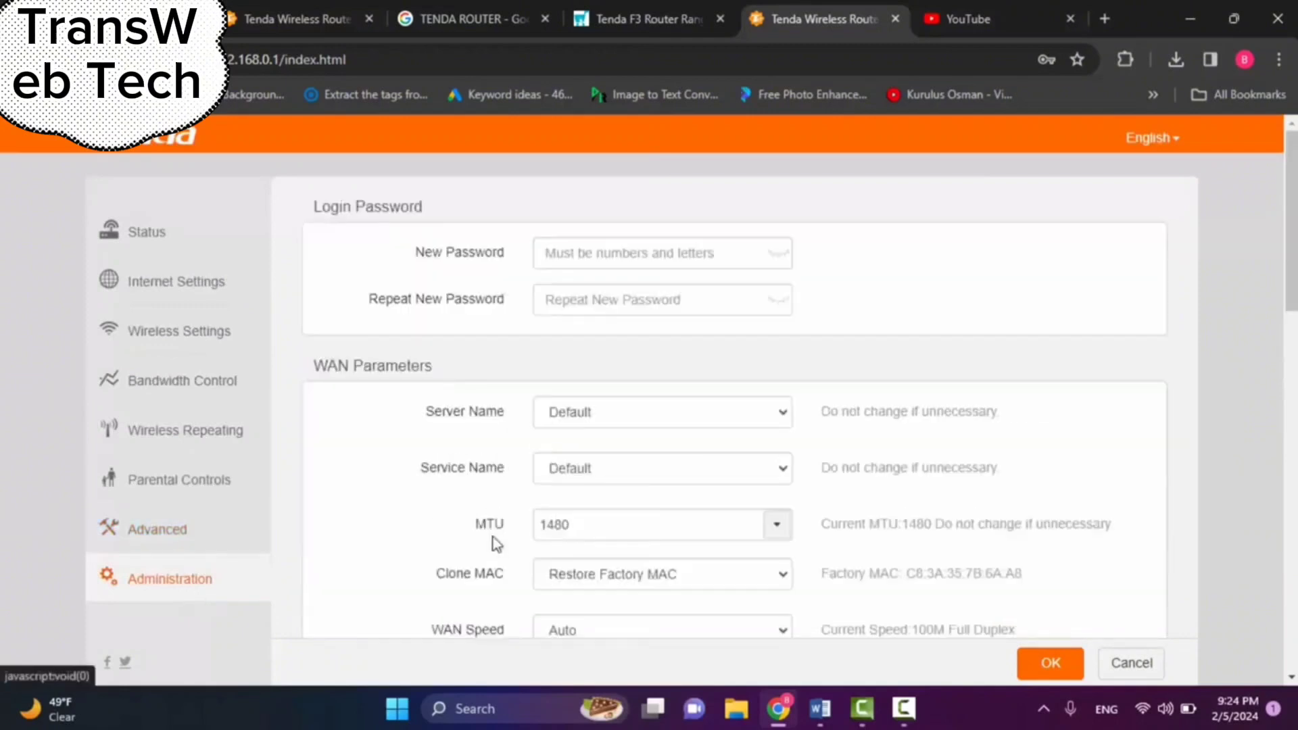
{"action": "left_click", "coordinate": [608, 252]}
{"action": "key", "text": "Escape"}
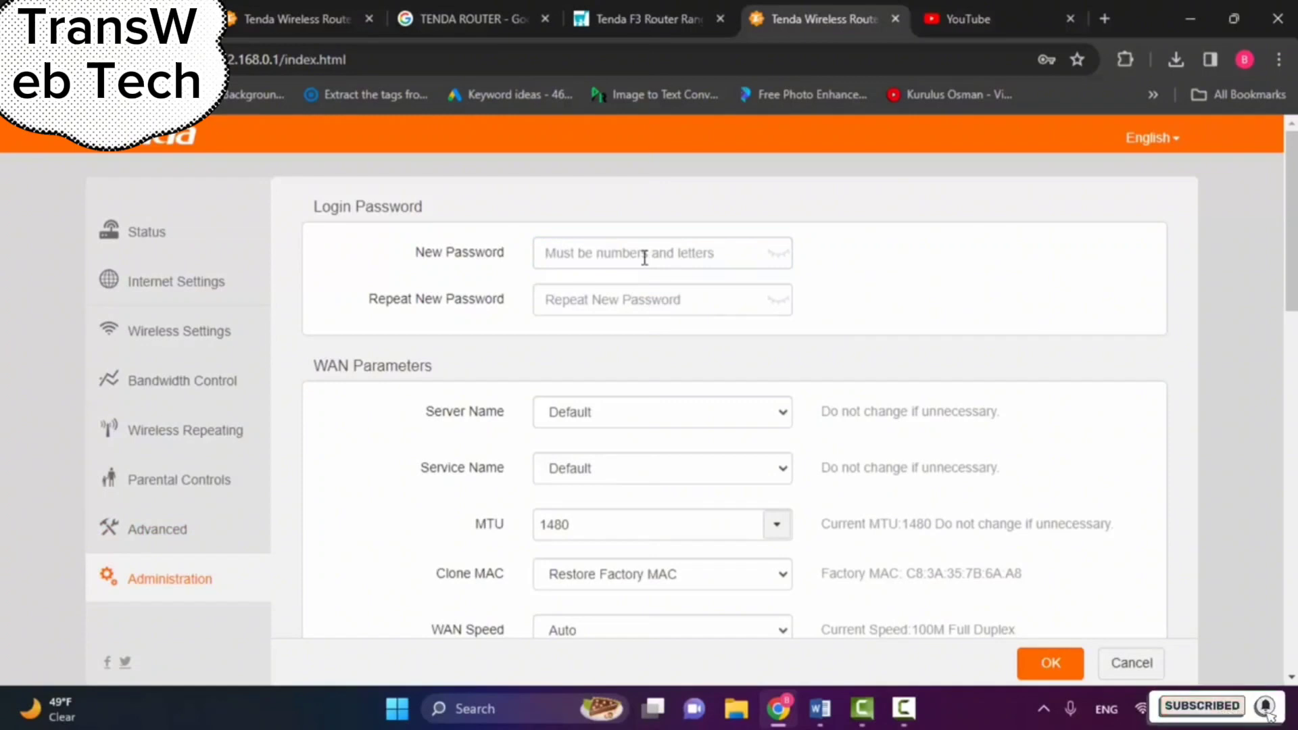
{"action": "left_click", "coordinate": [644, 256]}
{"action": "left_click", "coordinate": [594, 298]}
- Examine the Device Management options for rebooting, factory reset, configuration backup and restore, syslog export and firmware upgrade
{"action": "scroll", "coordinate": [498, 455], "scroll_direction": "down", "scroll_amount": 6}
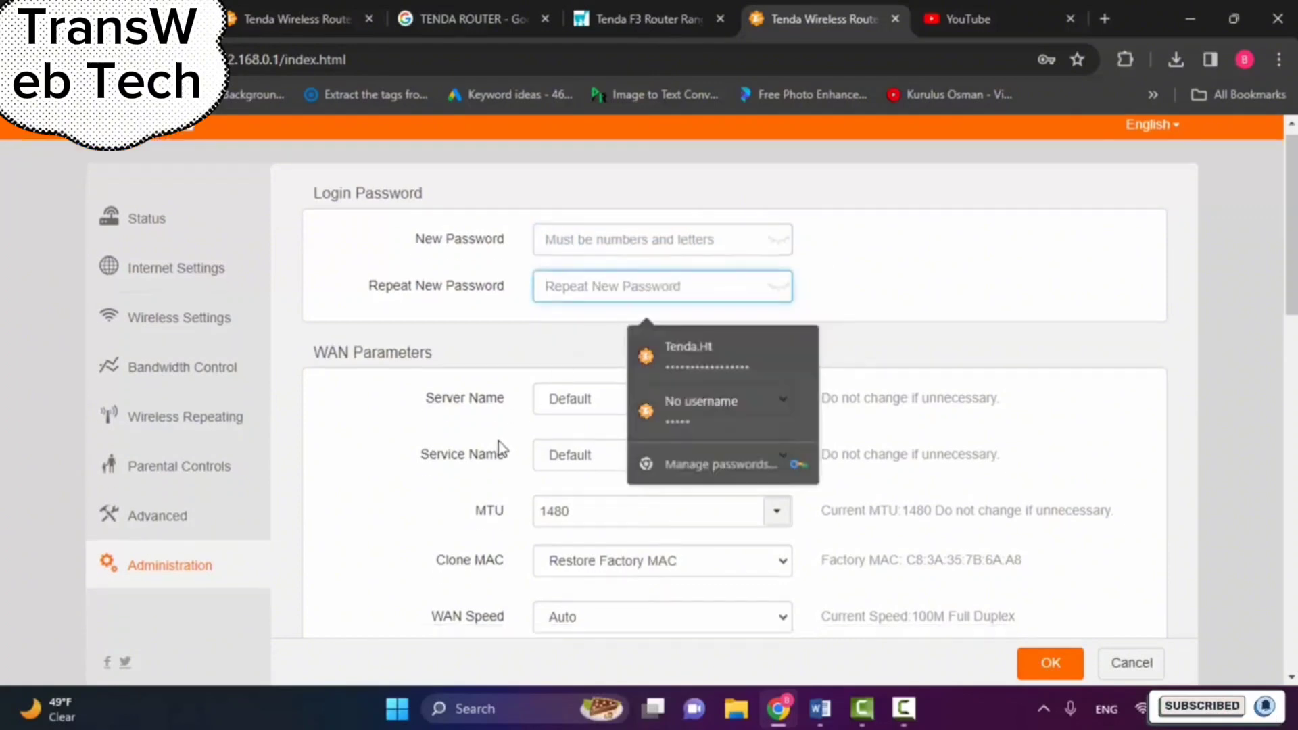
{"action": "scroll", "coordinate": [529, 496], "scroll_direction": "down", "scroll_amount": 10}
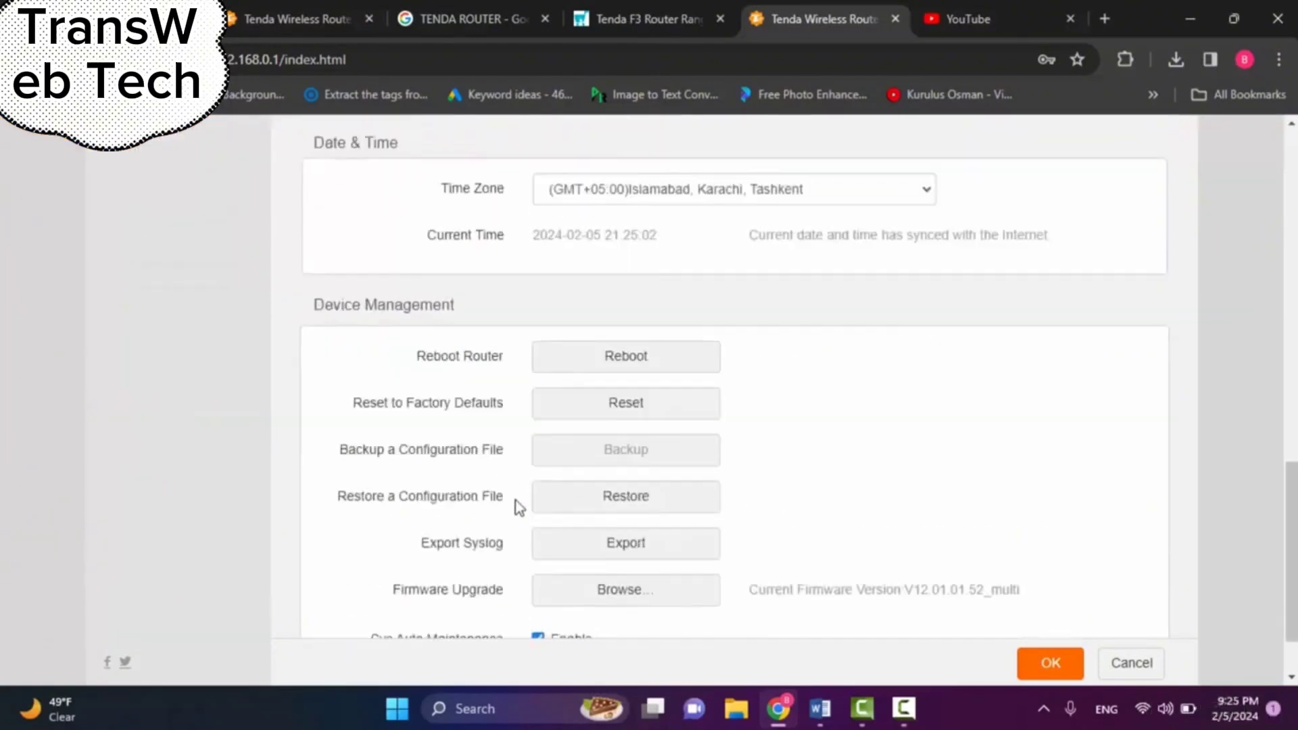
{"action": "left_click_drag", "start_coordinate": [313, 303], "coordinate": [457, 304]}
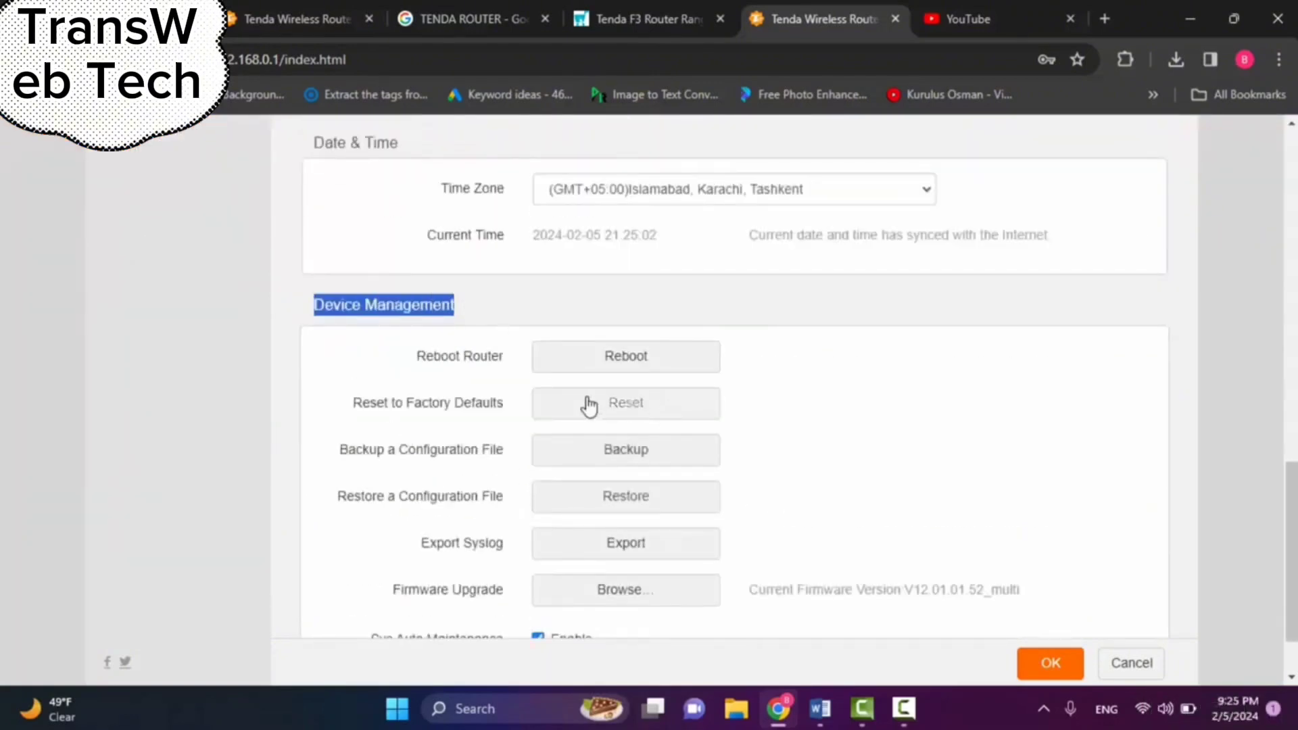
{"action": "left_click", "coordinate": [811, 384]}
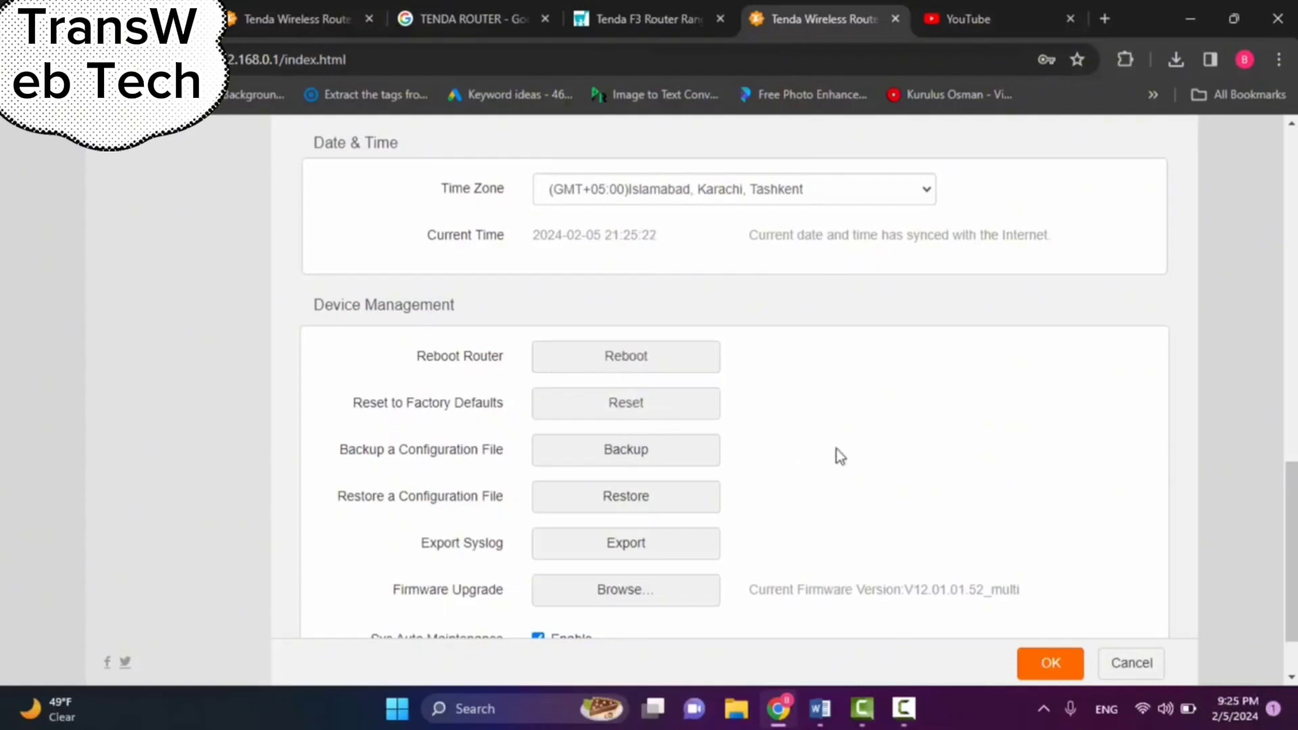
{"action": "scroll", "coordinate": [838, 449], "scroll_direction": "down", "scroll_amount": 1}
{"action": "scroll", "coordinate": [858, 444], "scroll_direction": "up", "scroll_amount": 15}
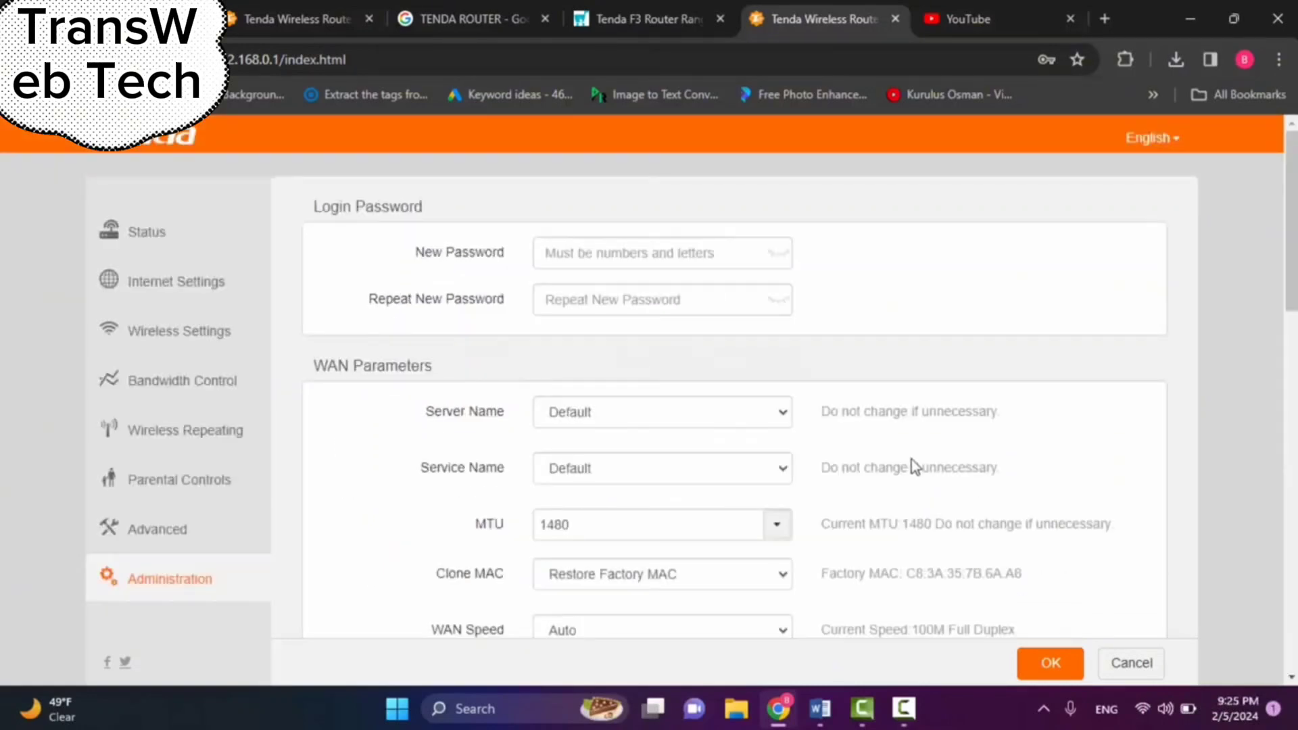